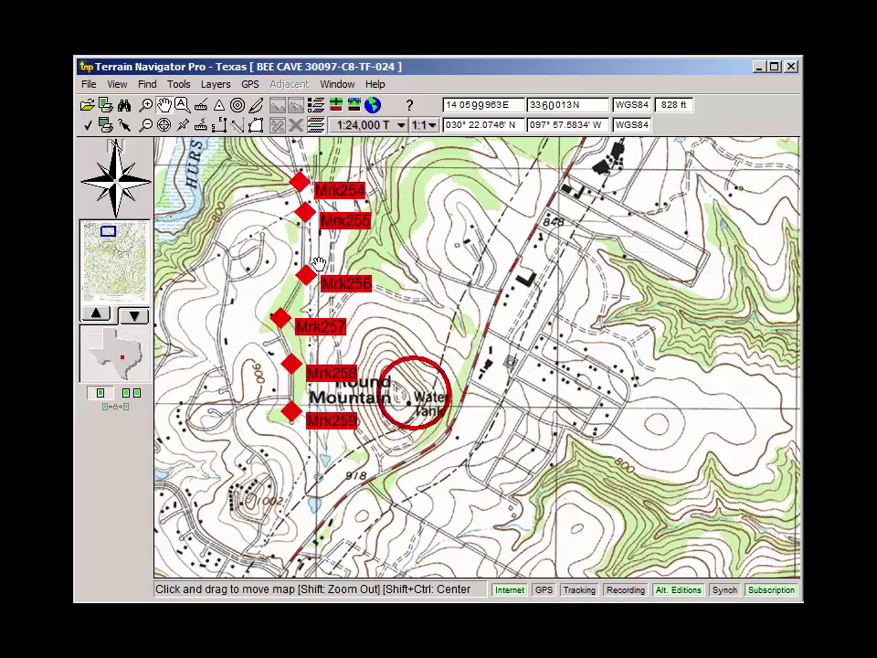
Create a new project named 'Example' stored on this PC and activate it.
{"action": "left_click", "coordinate": [216, 85]}
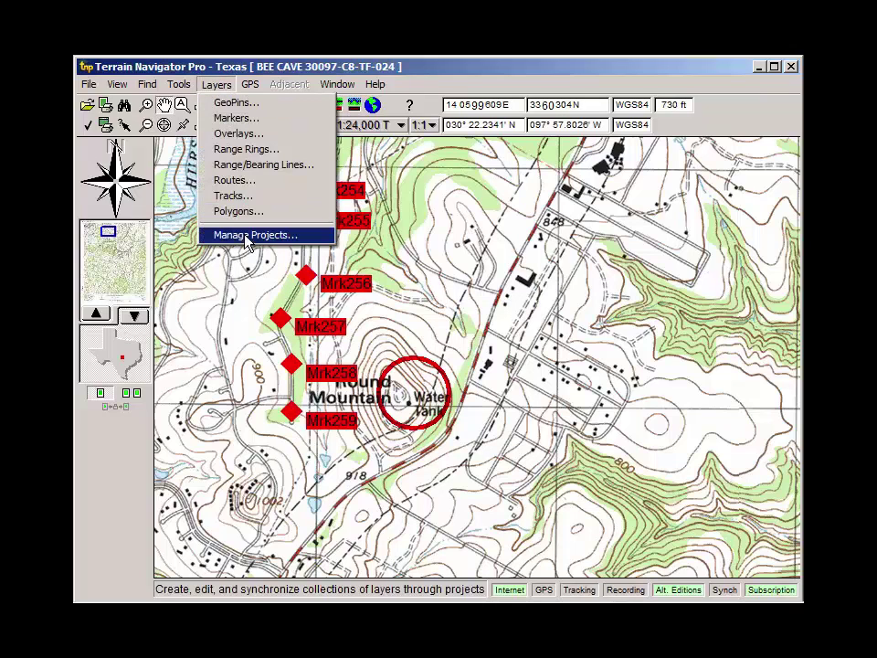
{"action": "left_click", "coordinate": [247, 236]}
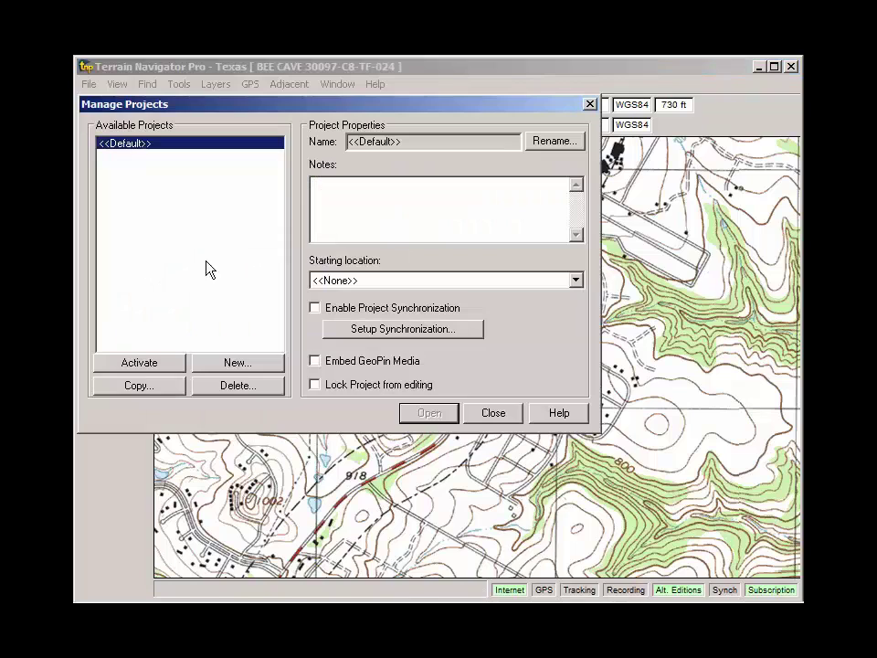
{"action": "left_click", "coordinate": [222, 366]}
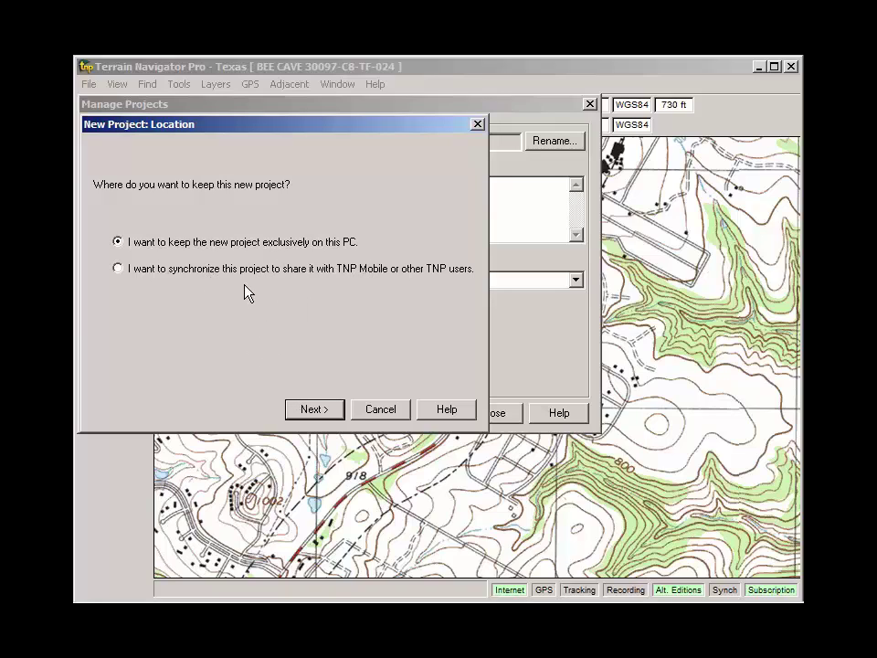
{"action": "left_click", "coordinate": [313, 411]}
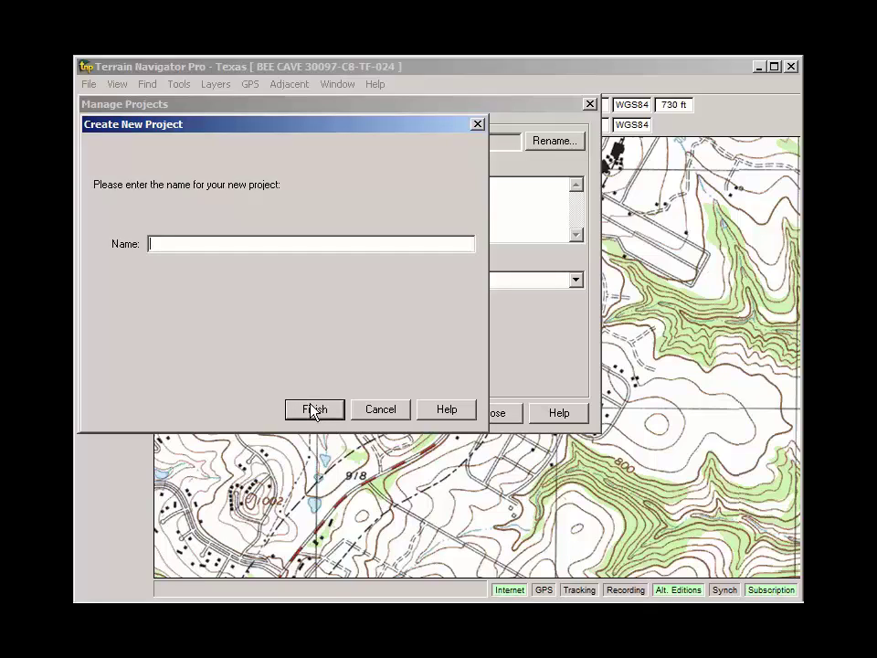
{"action": "type", "text": "Example"}
{"action": "left_click", "coordinate": [314, 410]}
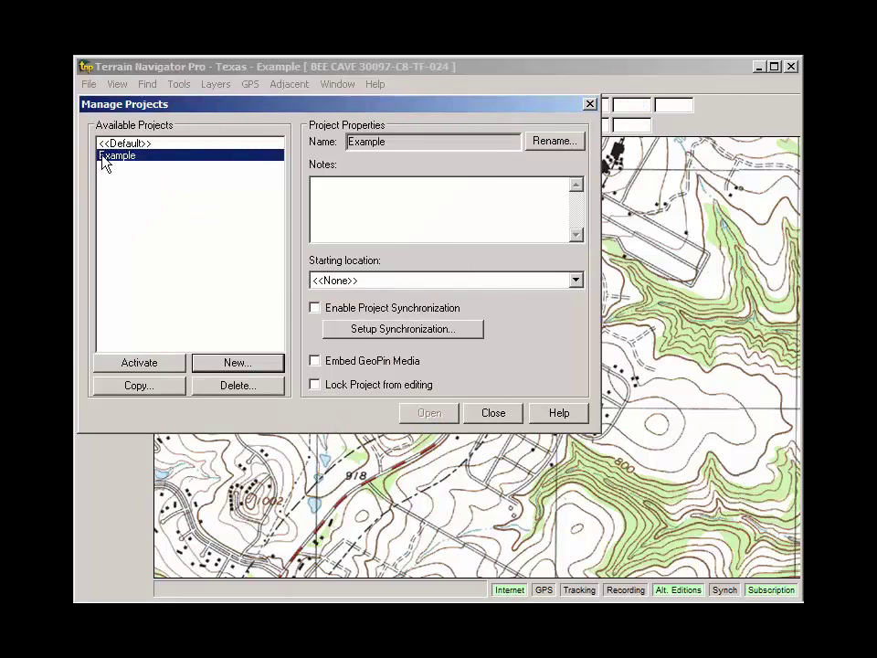
{"action": "left_click", "coordinate": [141, 364]}
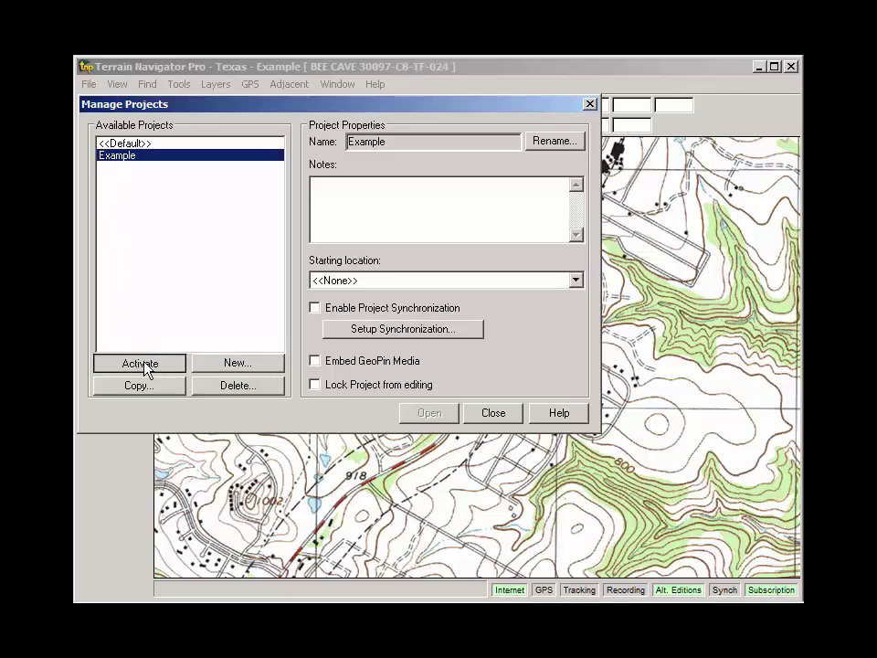
{"action": "left_click", "coordinate": [484, 422]}
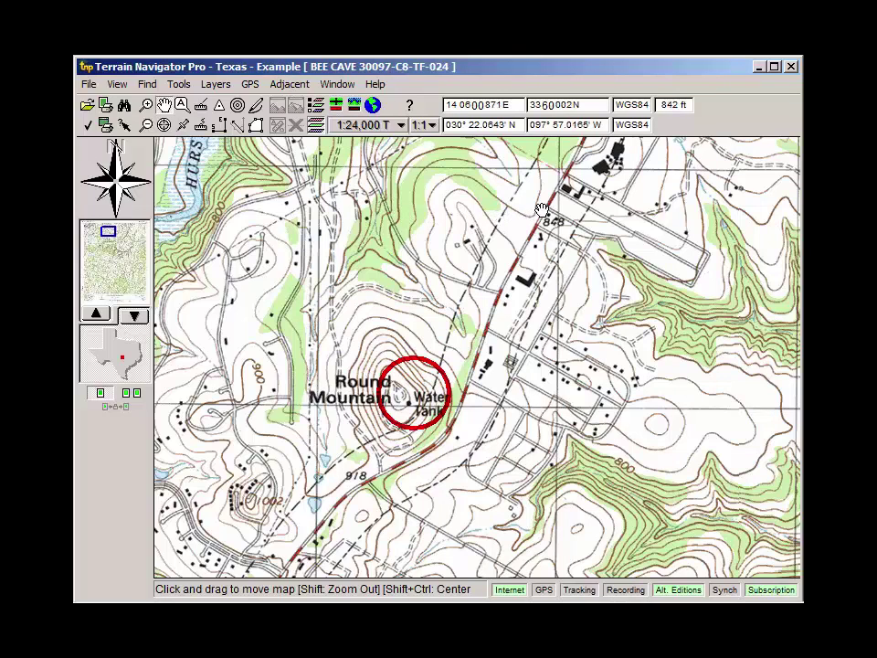
Place star markers Mrk265–Mrk269 at five points down the road toward the water tank.
{"action": "left_click", "coordinate": [220, 106]}
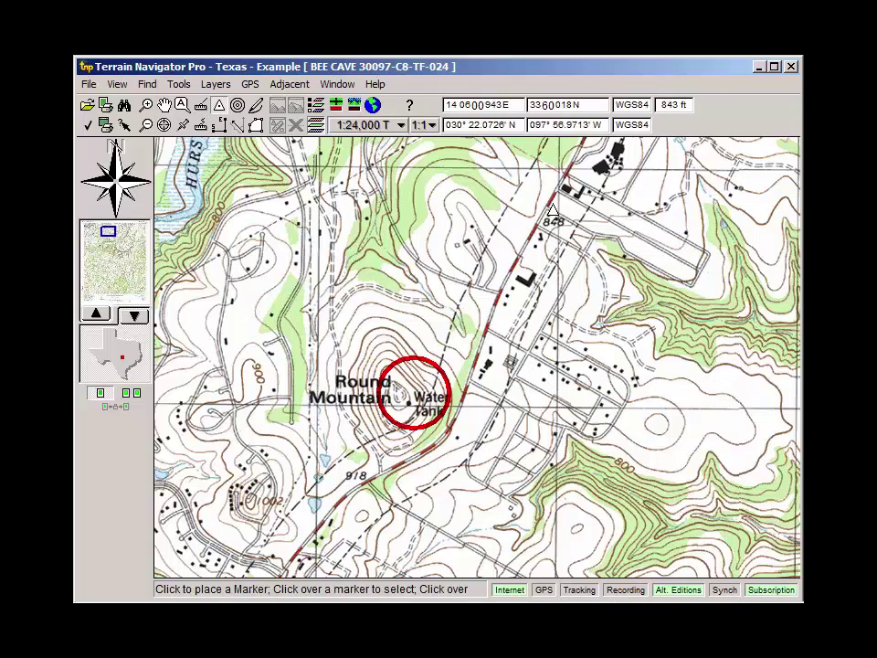
{"action": "left_click", "coordinate": [549, 201]}
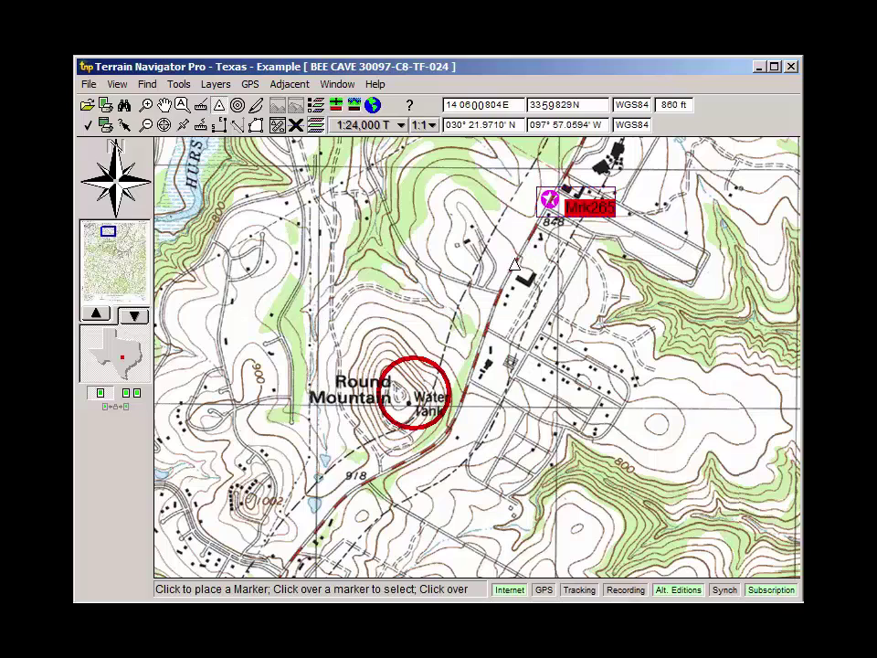
{"action": "left_click", "coordinate": [513, 260]}
{"action": "left_click", "coordinate": [492, 307]}
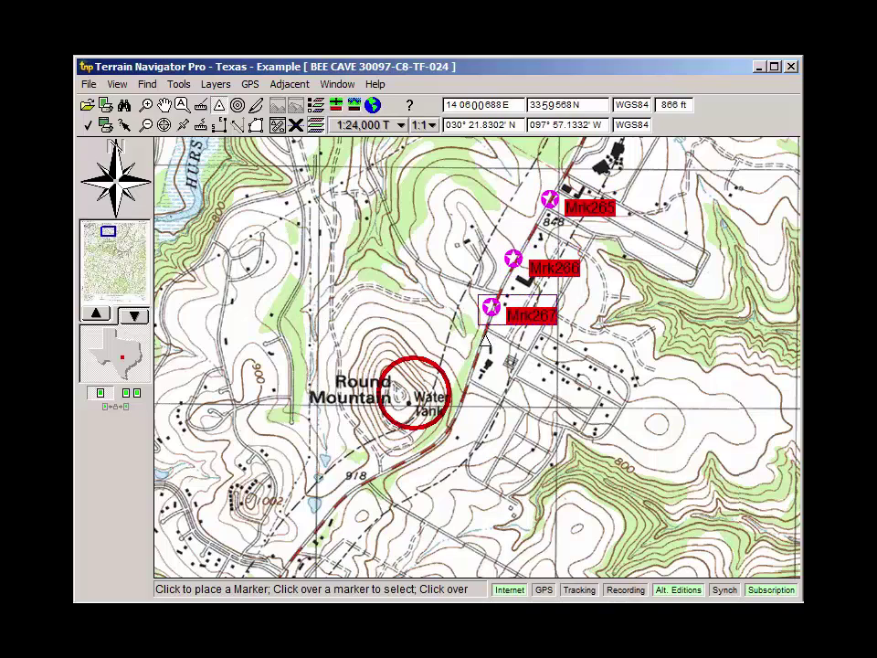
{"action": "left_click", "coordinate": [481, 339]}
{"action": "left_click", "coordinate": [466, 389]}
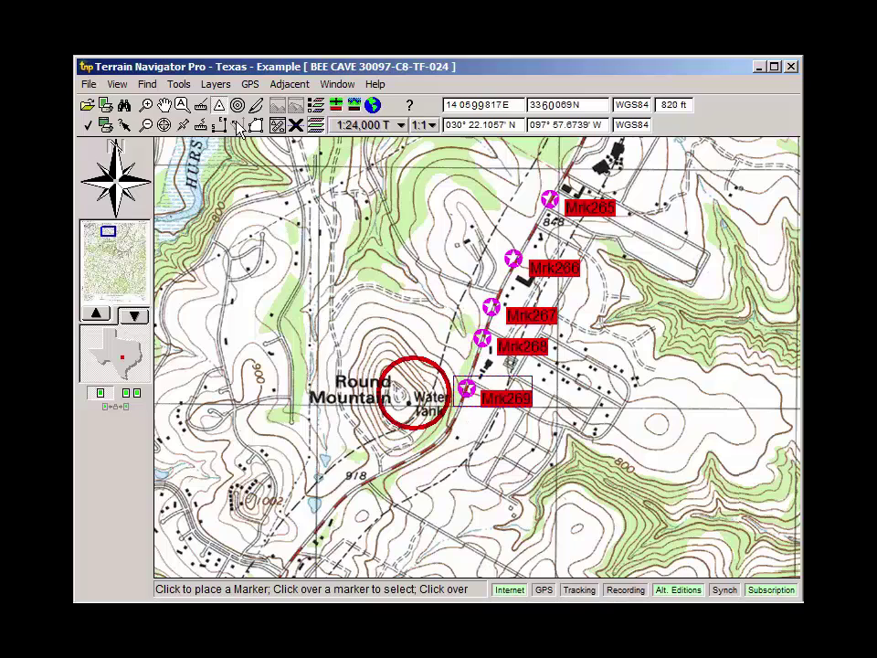
Activate the <<Default>> project in Manage Projects to show its Mrk254–Mrk259 diamonds again.
{"action": "left_click", "coordinate": [215, 84]}
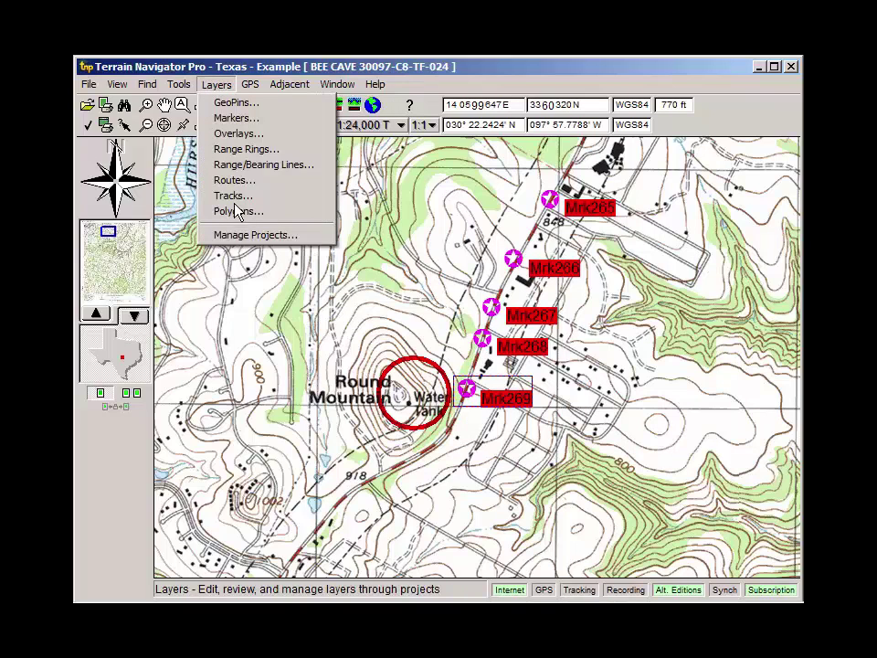
{"action": "left_click", "coordinate": [229, 235]}
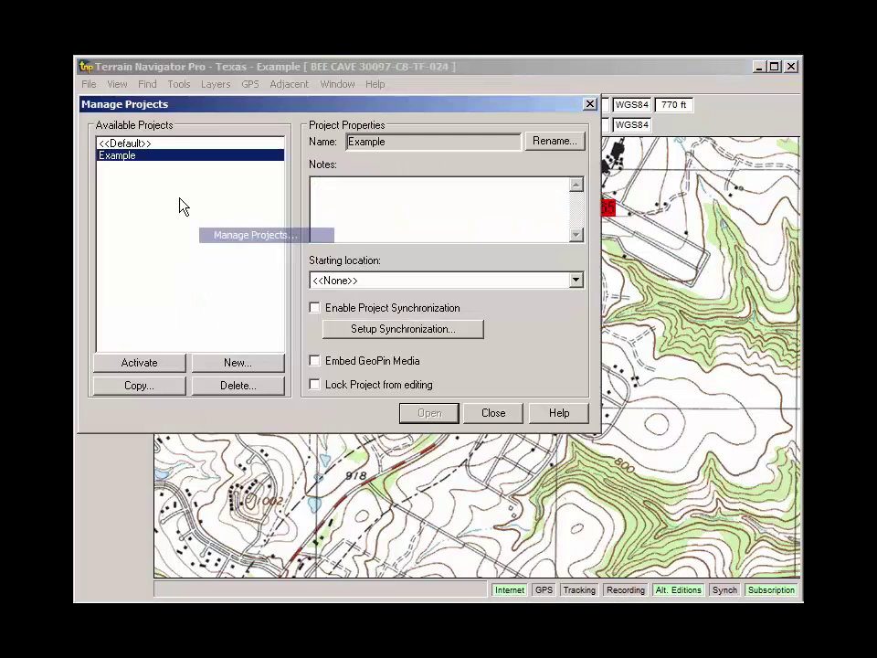
{"action": "left_click", "coordinate": [121, 144]}
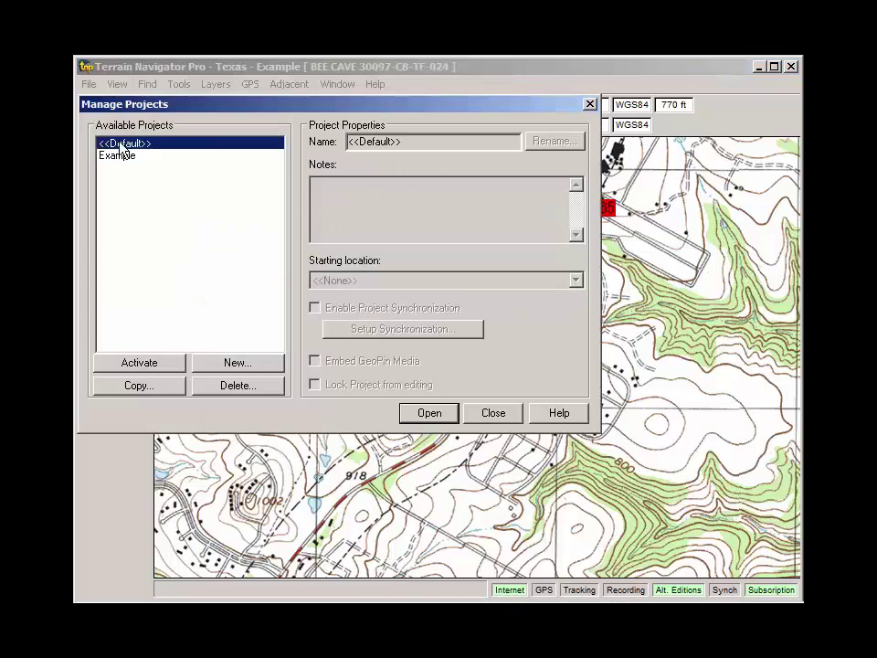
{"action": "left_click", "coordinate": [139, 363]}
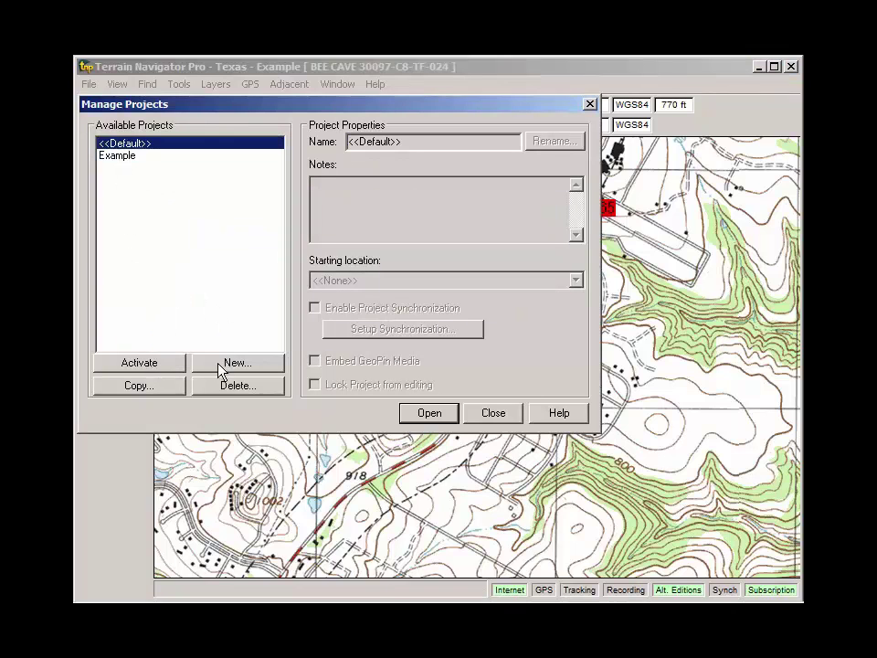
{"action": "left_click", "coordinate": [484, 413]}
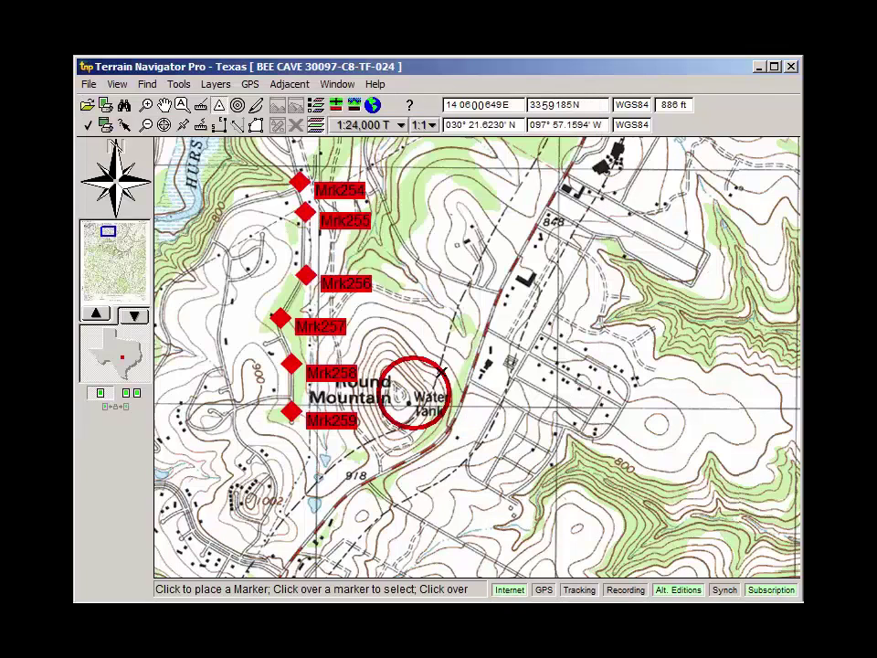
Copy the Mrk257 diamond, activate the Example project, and paste it west of Round Mountain.
{"action": "right_click", "coordinate": [279, 317]}
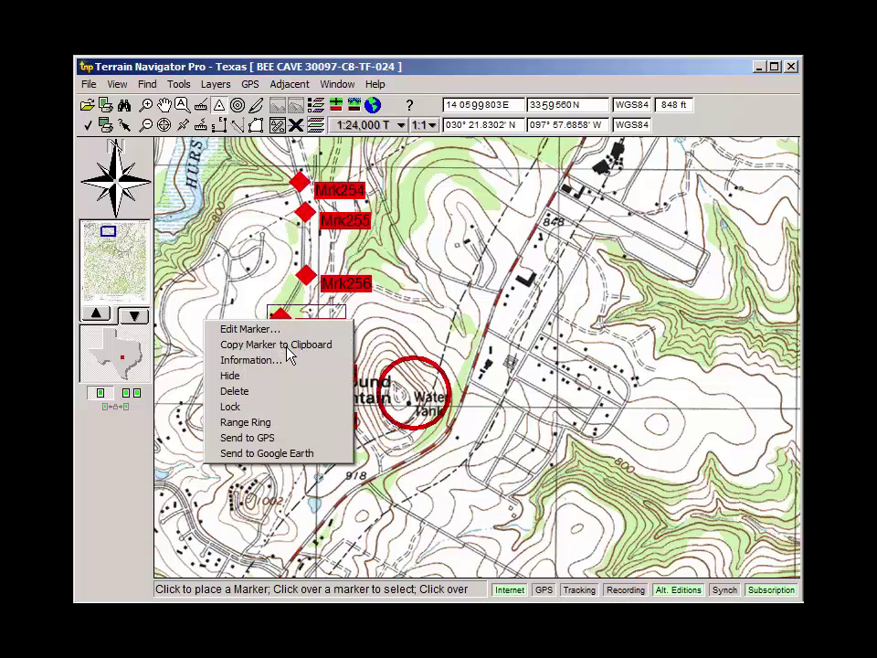
{"action": "left_click", "coordinate": [287, 346]}
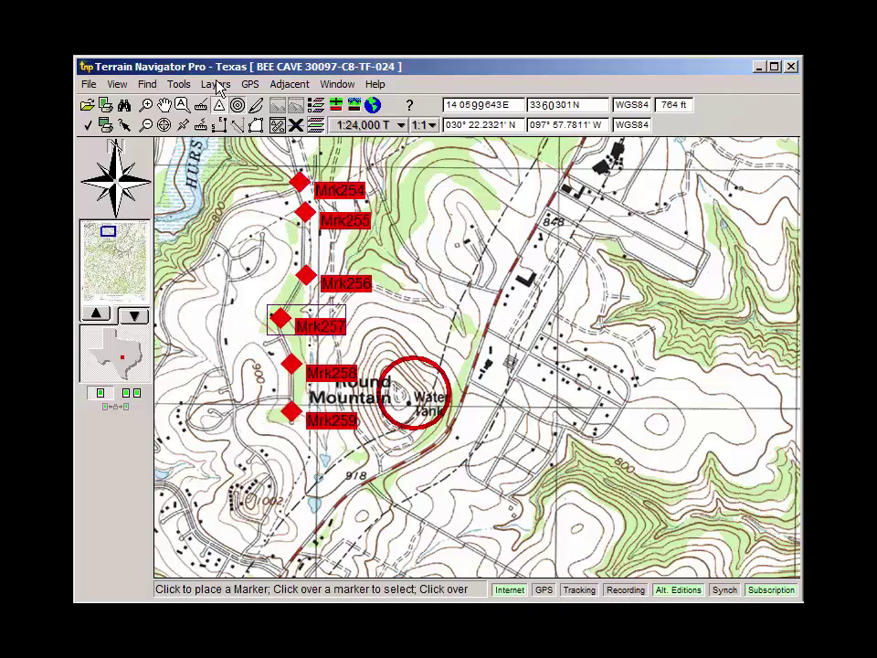
{"action": "left_click", "coordinate": [216, 84]}
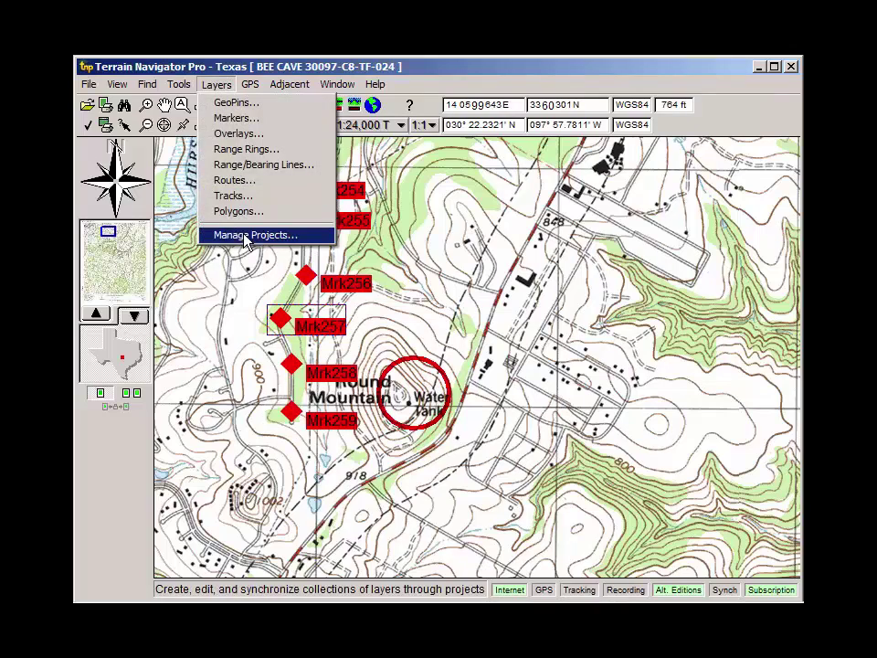
{"action": "left_click", "coordinate": [283, 233]}
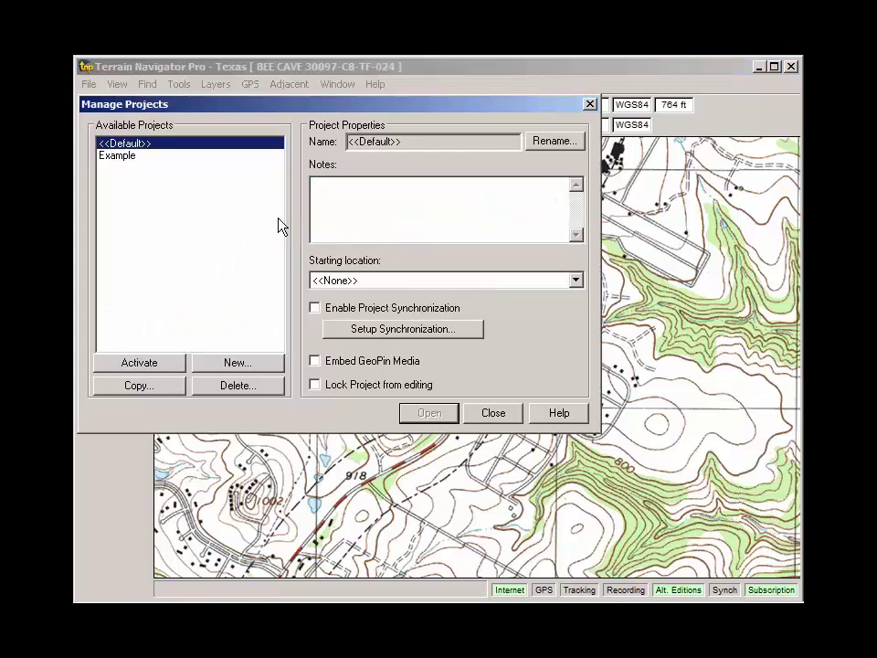
{"action": "left_click", "coordinate": [118, 157]}
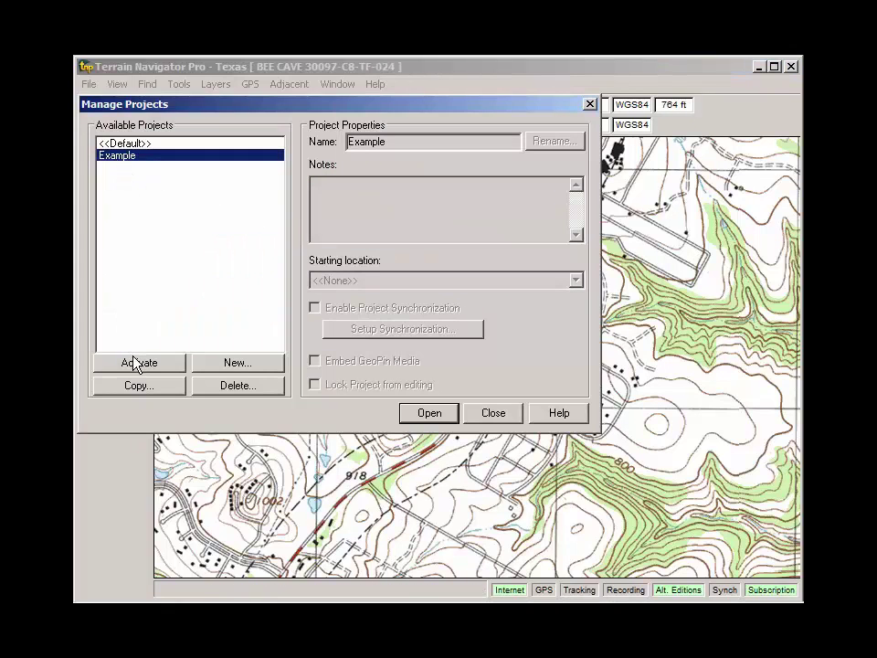
{"action": "left_click", "coordinate": [416, 414]}
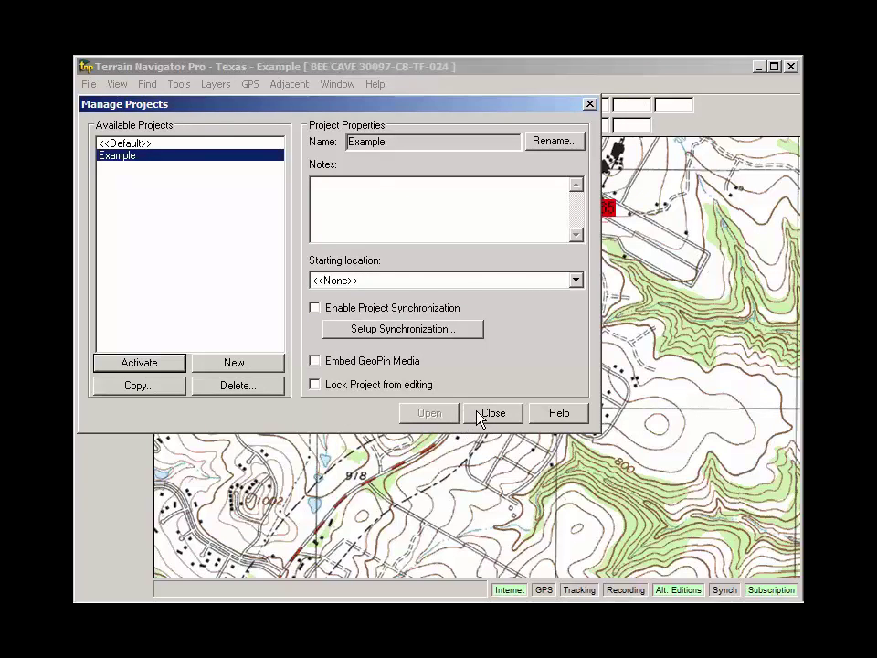
{"action": "left_click", "coordinate": [484, 412]}
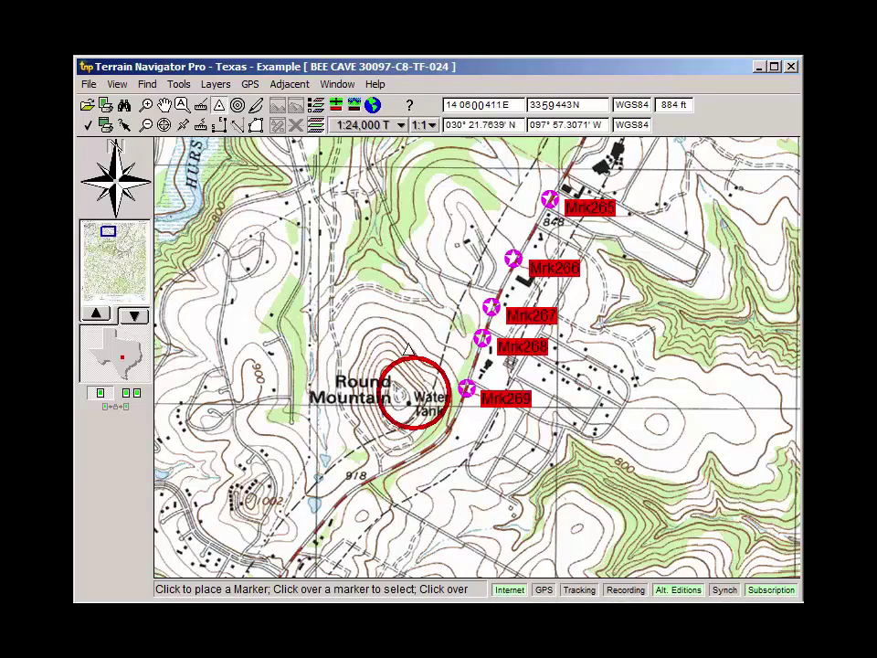
{"action": "left_click", "coordinate": [279, 317]}
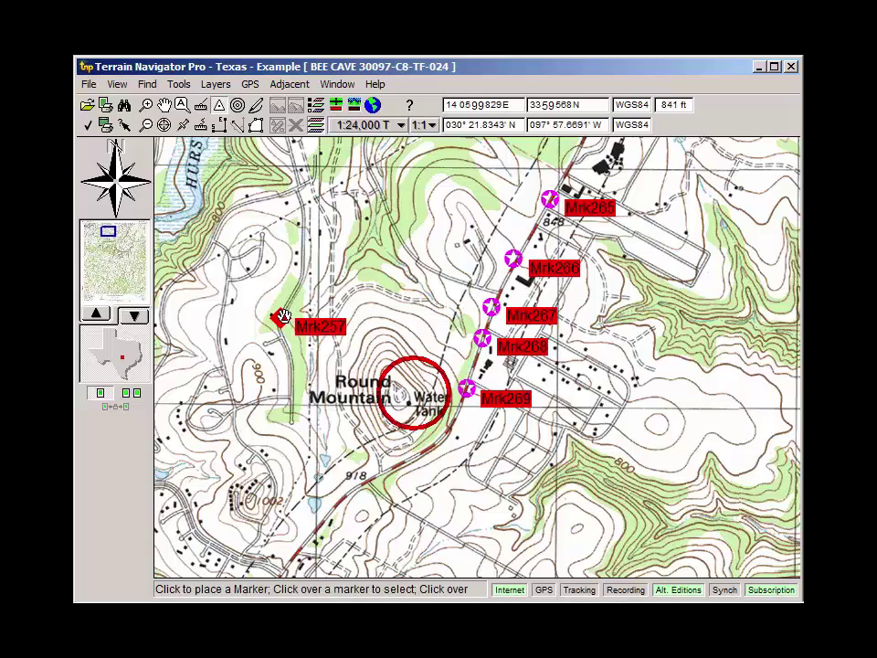
Tick 'Lock Project from editing' for Example in Manage Projects and re-activate it.
{"action": "left_click", "coordinate": [217, 86]}
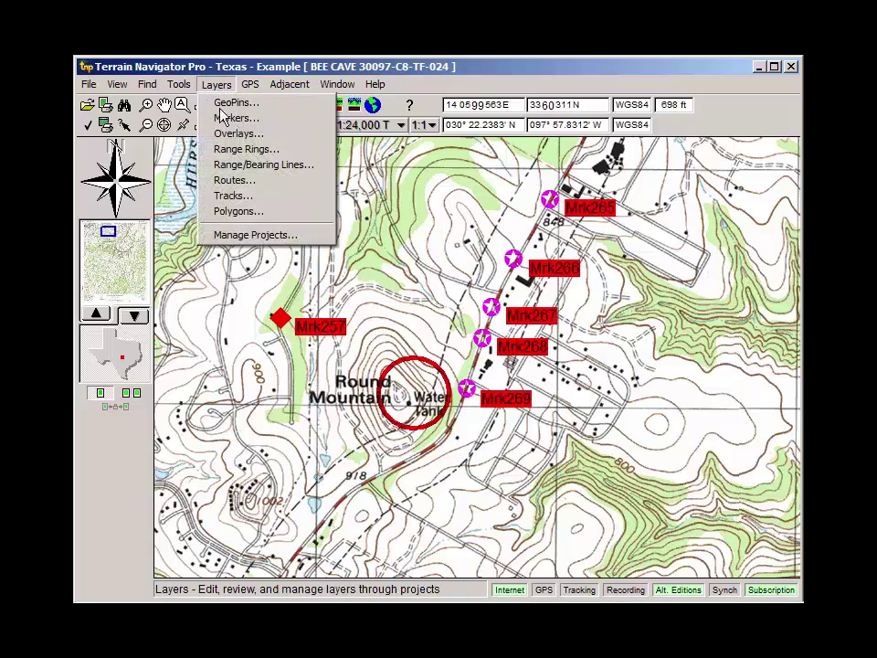
{"action": "left_click", "coordinate": [245, 235]}
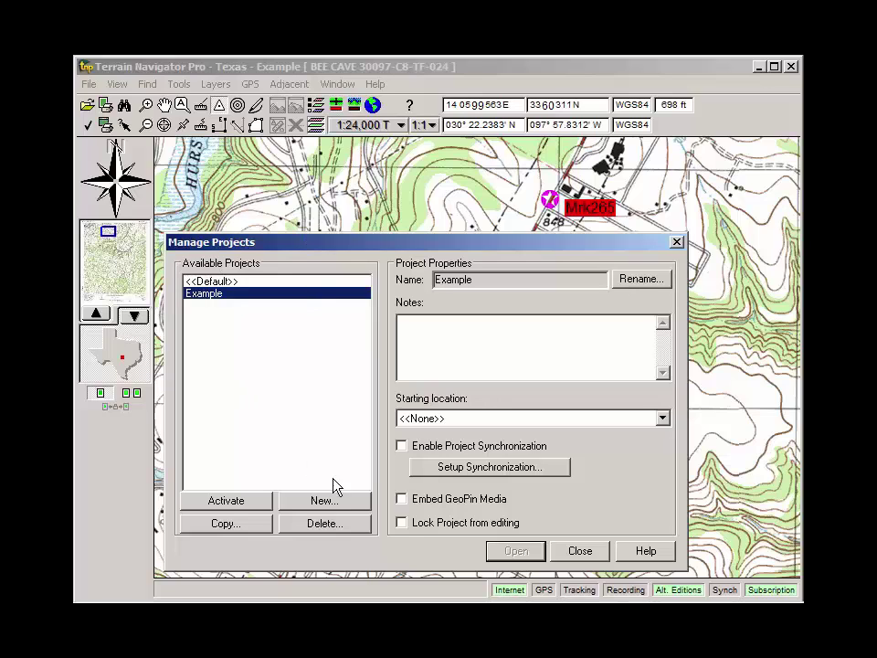
{"action": "left_click", "coordinate": [403, 523]}
{"action": "left_click", "coordinate": [209, 501]}
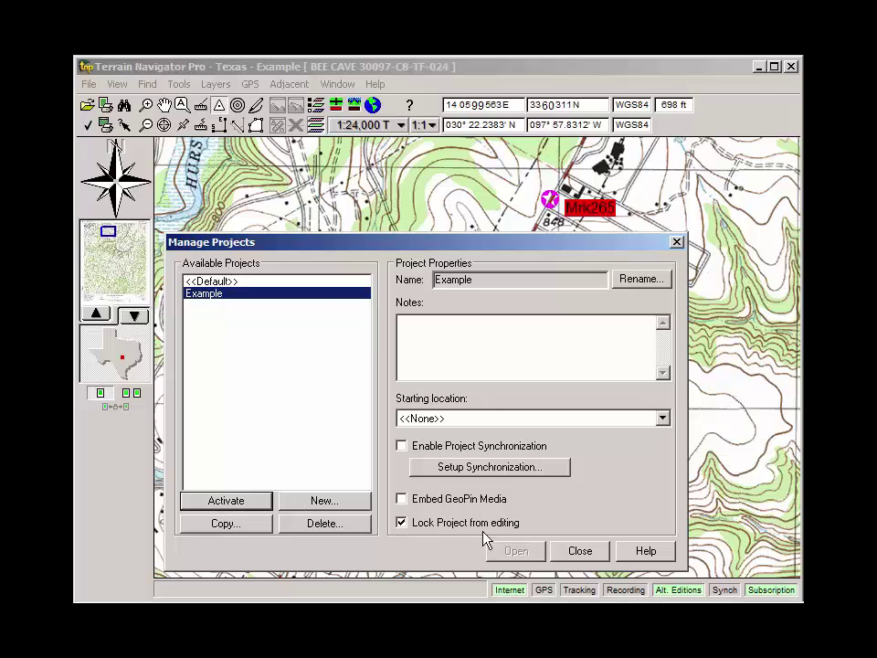
{"action": "left_click", "coordinate": [581, 552]}
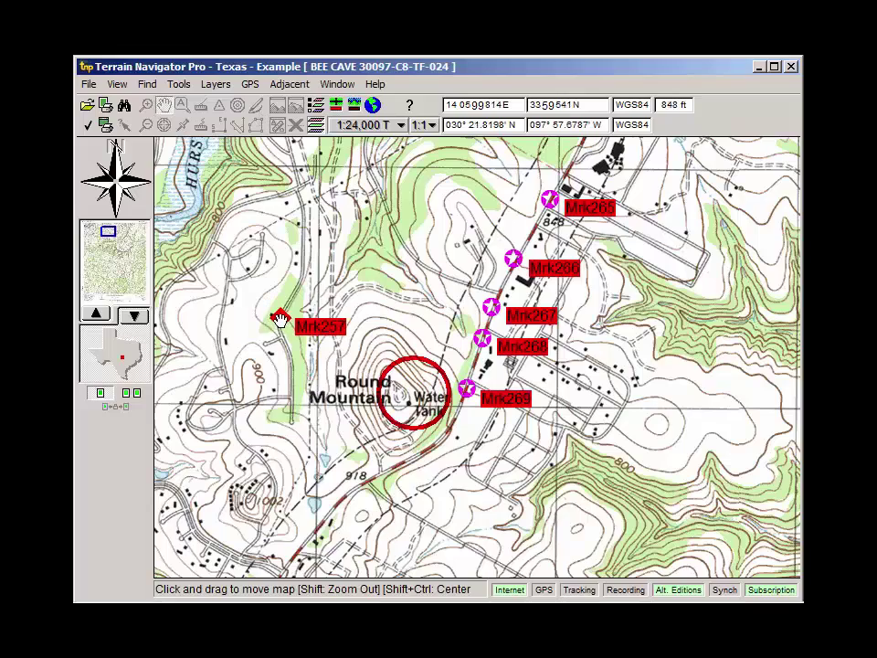
Bring up the Mrk265 star's options to confirm Edit, Delete and Lock are greyed out.
{"action": "mouse_move", "coordinate": [234, 346]}
{"action": "left_mouse_down"}
{"action": "mouse_move", "coordinate": [259, 328]}
{"action": "mouse_move", "coordinate": [337, 307]}
{"action": "mouse_move", "coordinate": [286, 335]}
{"action": "mouse_move", "coordinate": [261, 389]}
{"action": "left_mouse_up"}
{"action": "left_click_drag", "start_coordinate": [367, 370], "coordinate": [350, 396]}
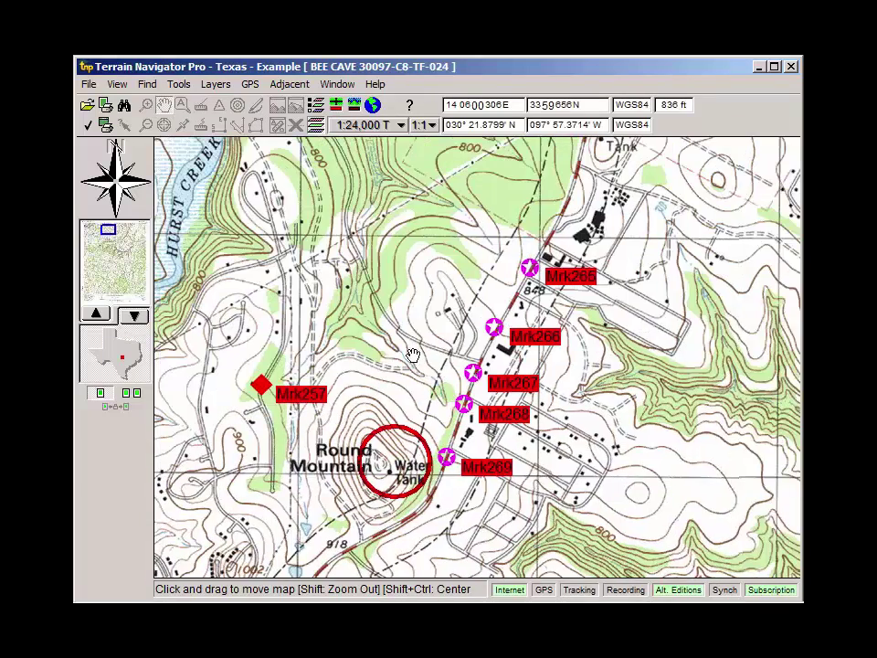
{"action": "right_click", "coordinate": [530, 266]}
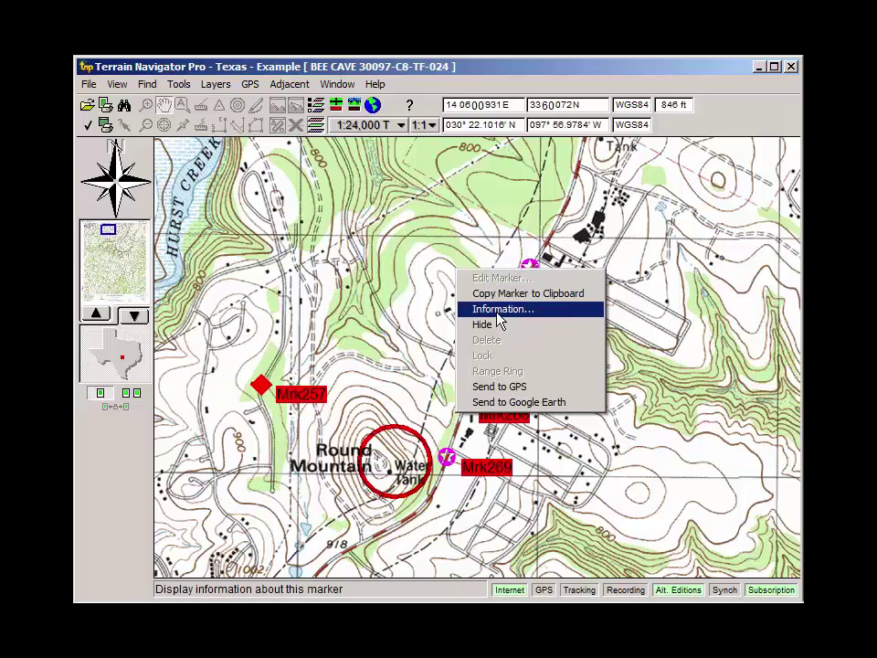
Show the File > Export choices, including Active Project.
{"action": "left_click", "coordinate": [87, 84]}
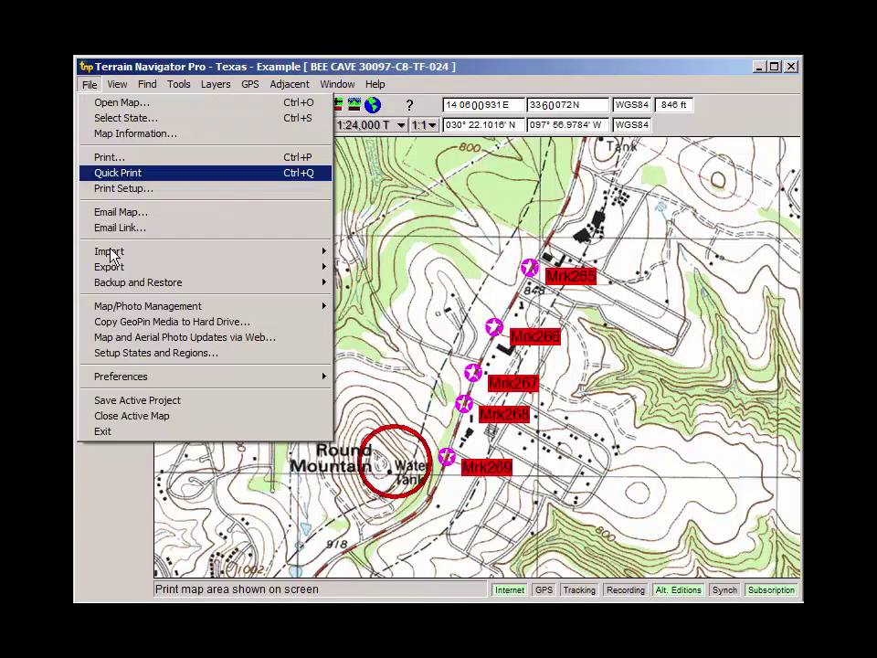
{"action": "mouse_move", "coordinate": [116, 268]}
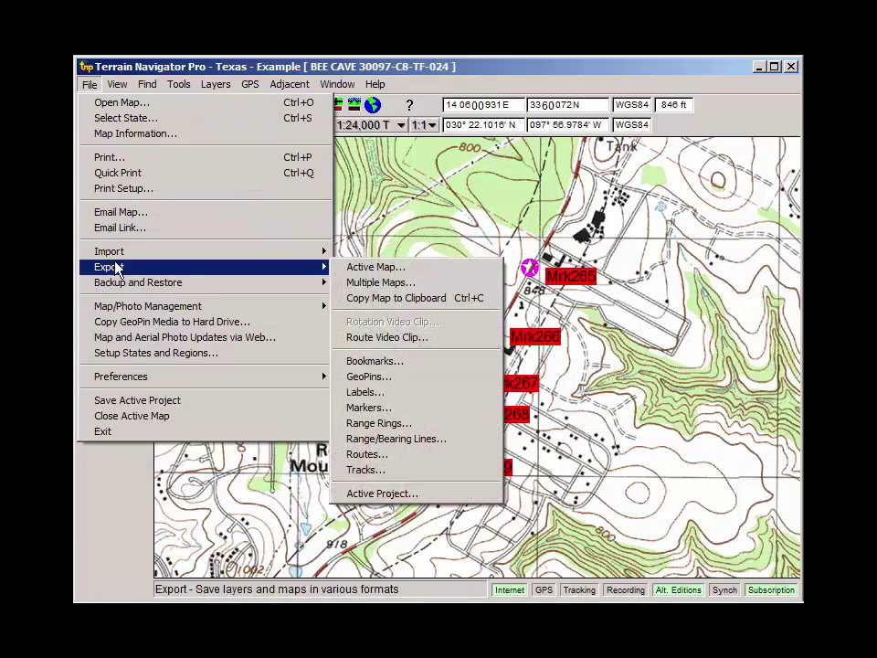